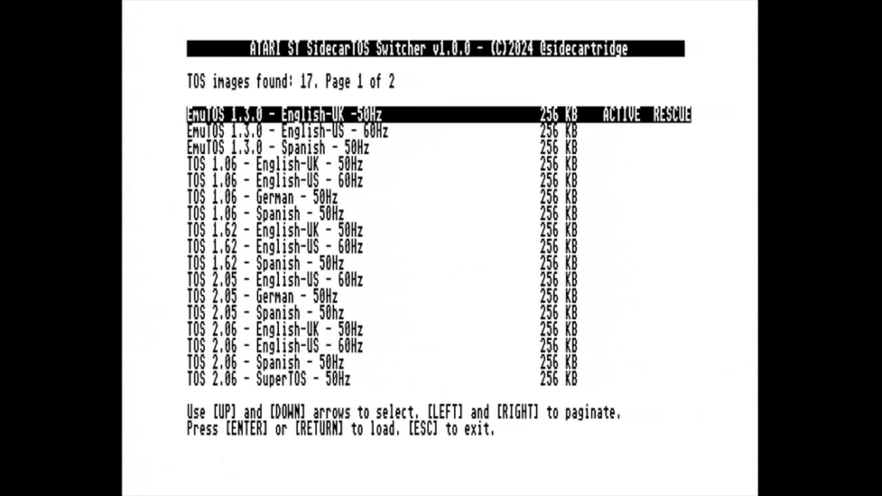
# Load the "TOS 2.06 - SuperTOS - 50Hz" image from the TOS list and reset the computer with it
pyautogui.press('Down')
pyautogui.press('Down')
pyautogui.press('Down')
pyautogui.press('Down')
pyautogui.press('Down')
pyautogui.press('Down')
pyautogui.press('Down')
pyautogui.press('Down')
pyautogui.press('Down')
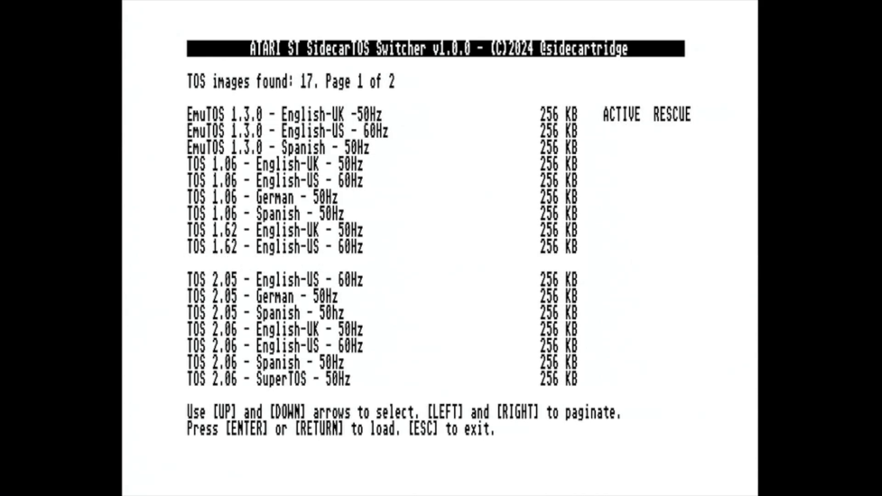
pyautogui.press('Down')
pyautogui.press('Down')
pyautogui.press('Down')
pyautogui.press('Down')
pyautogui.press('Down')
pyautogui.press('Down')
pyautogui.press('Down')
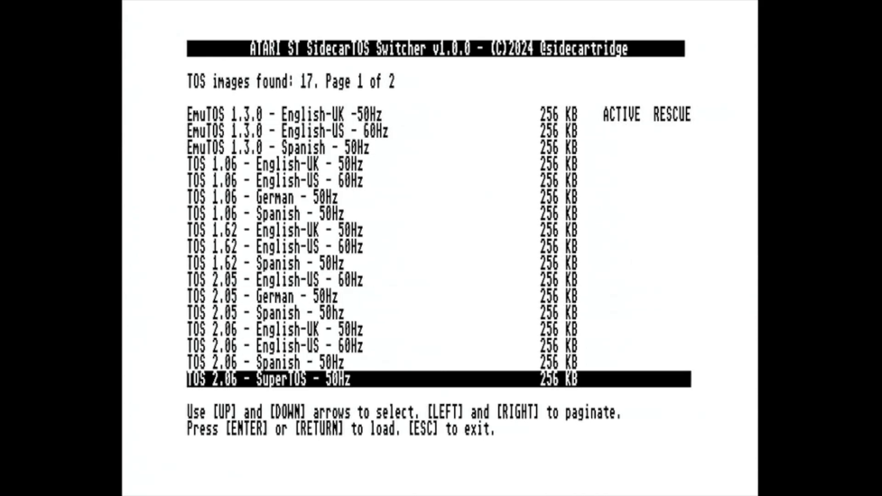
pyautogui.press('Return')
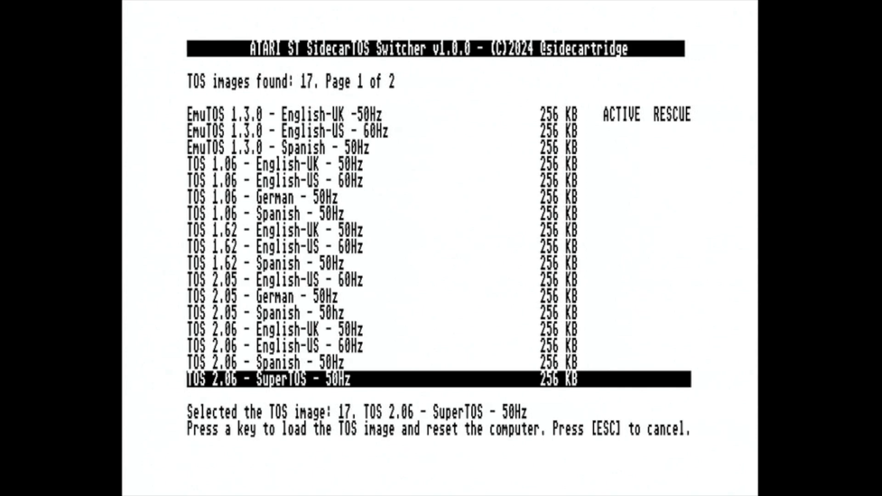
pyautogui.press('Return')
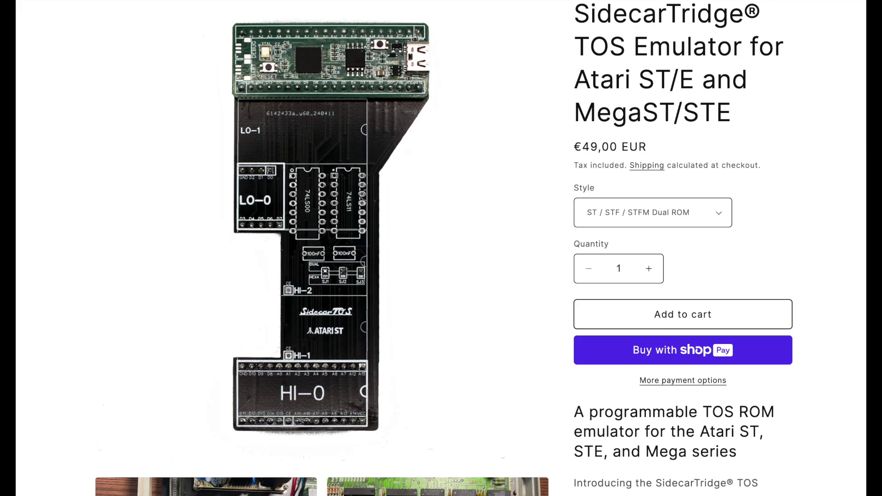
# Switch the product style through ST / STF / STFM Six ROM, MegaST, STE and MegaSTE to view each emulator board
pyautogui.click(720, 211)
pyautogui.click(703, 227)
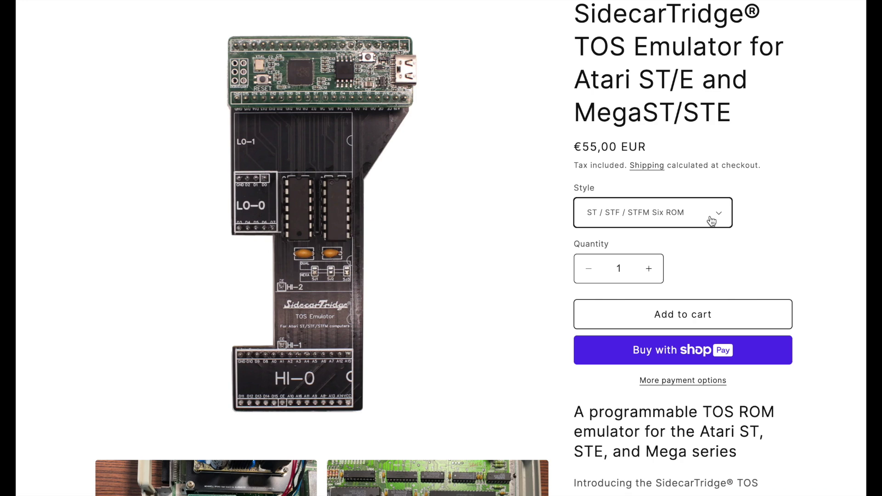
pyautogui.click(723, 217)
pyautogui.click(677, 231)
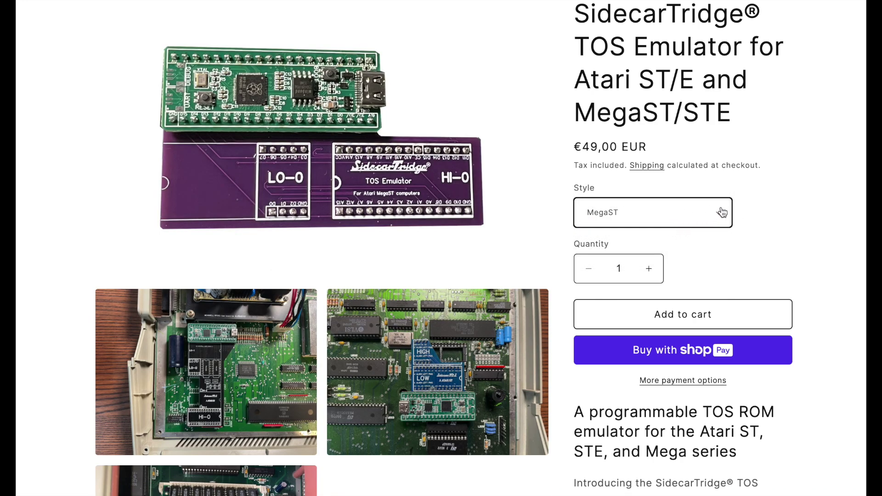
pyautogui.click(722, 213)
pyautogui.click(669, 229)
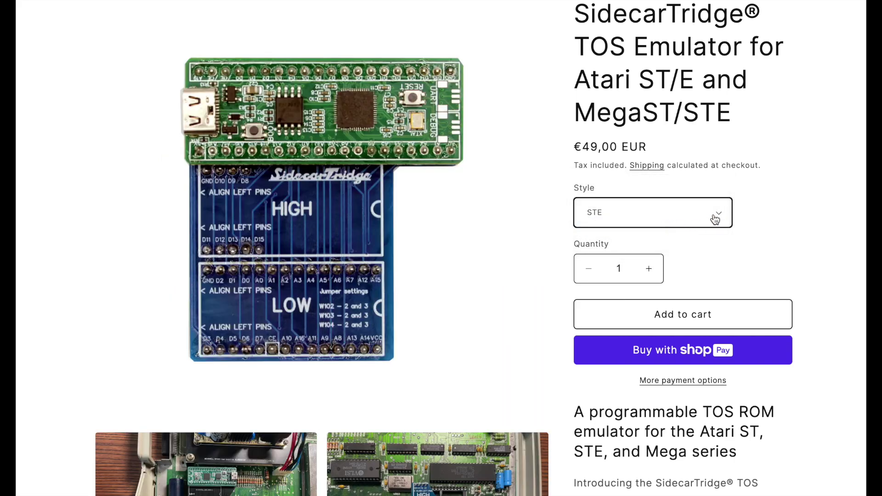
pyautogui.click(721, 215)
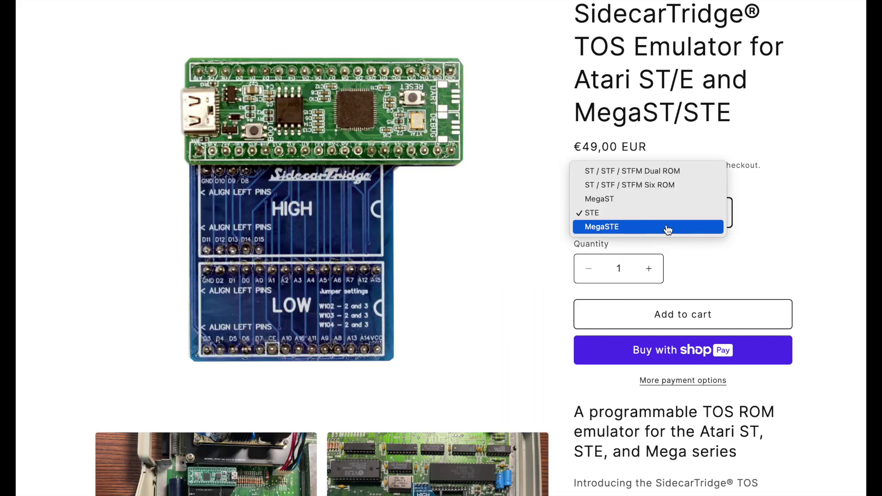
pyautogui.click(668, 229)
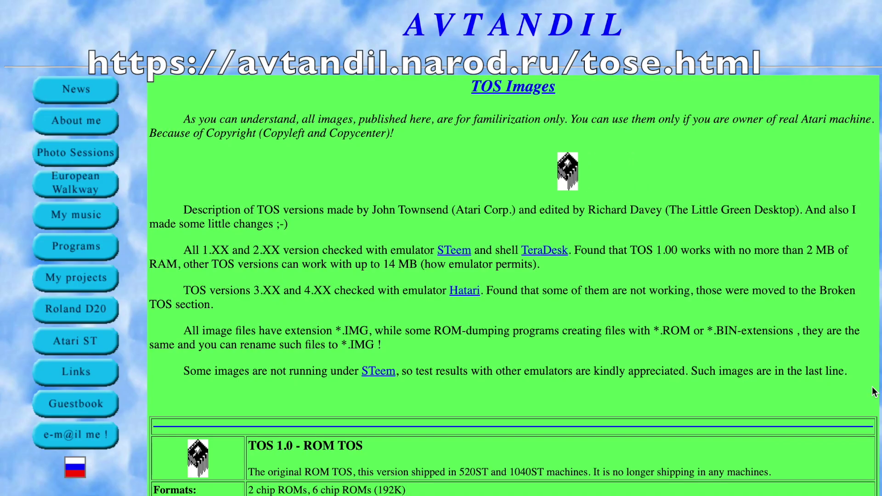
# Look through the TOS image listings on the Avtandil page and the Atari ST(E) TOS dedicated page
pyautogui.scroll(-8, 874, 392)
pyautogui.scroll(-12, 874, 391)
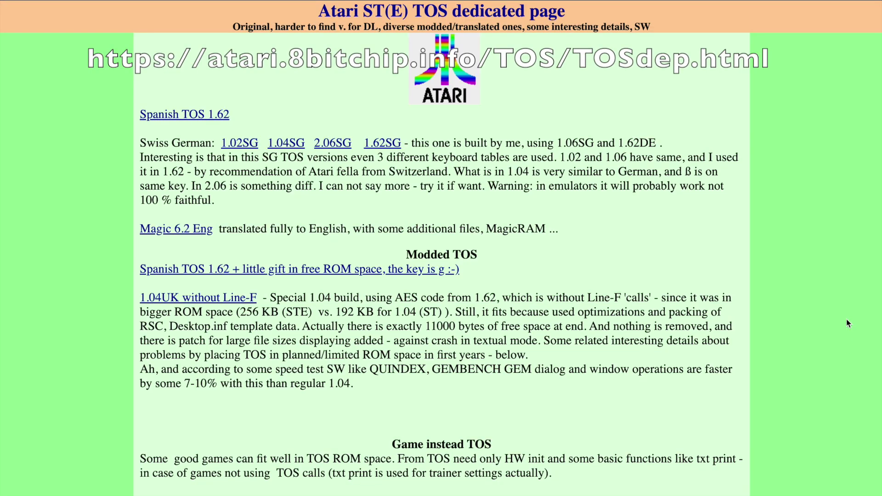
pyautogui.scroll(-6, 846, 324)
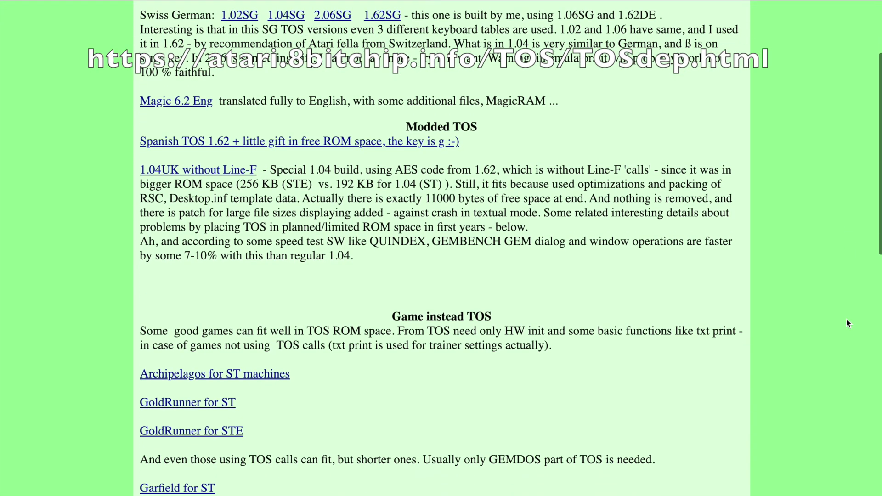
pyautogui.scroll(-5, 846, 323)
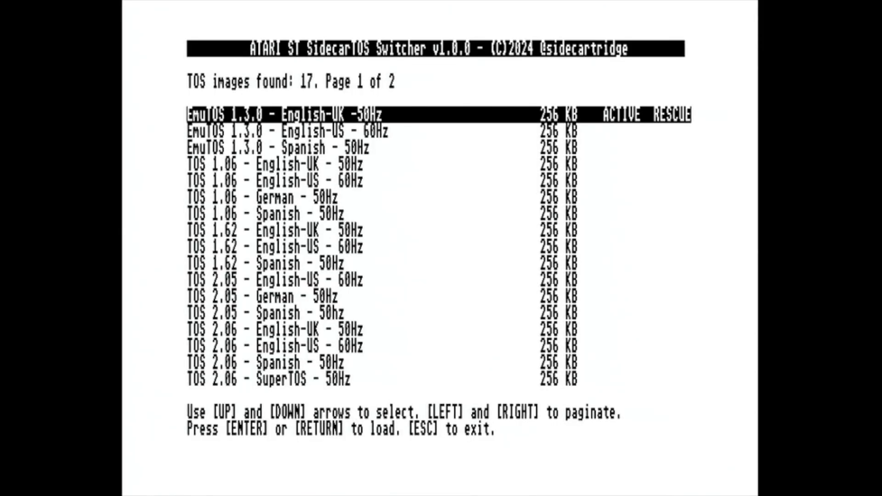
# Choose the "TOS 2.06 - SuperTOS - 50Hz" image for loading in the SidecarTOS Switcher
pyautogui.press('Down')
pyautogui.press('Down')
pyautogui.press('Down')
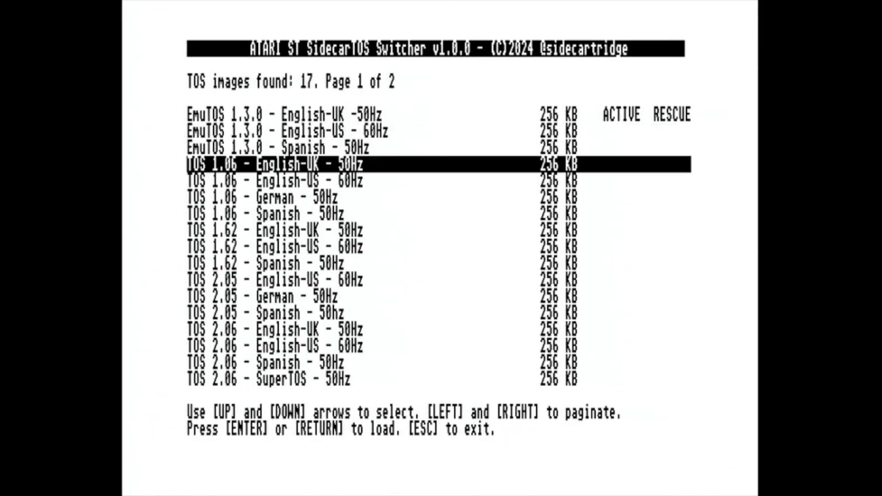
pyautogui.press('Down')
pyautogui.press('Down')
pyautogui.press('Down')
pyautogui.press('Down')
pyautogui.press('Down')
pyautogui.press('Down')
pyautogui.press('Down')
pyautogui.press('Down')
pyautogui.press('Down')
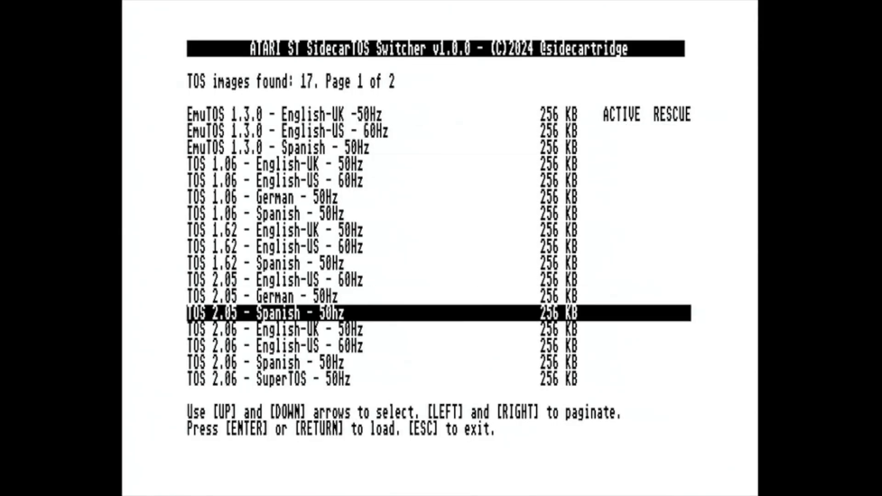
pyautogui.press('Down')
pyautogui.press('Down')
pyautogui.press('Down')
pyautogui.press('Down')
pyautogui.press('Return')
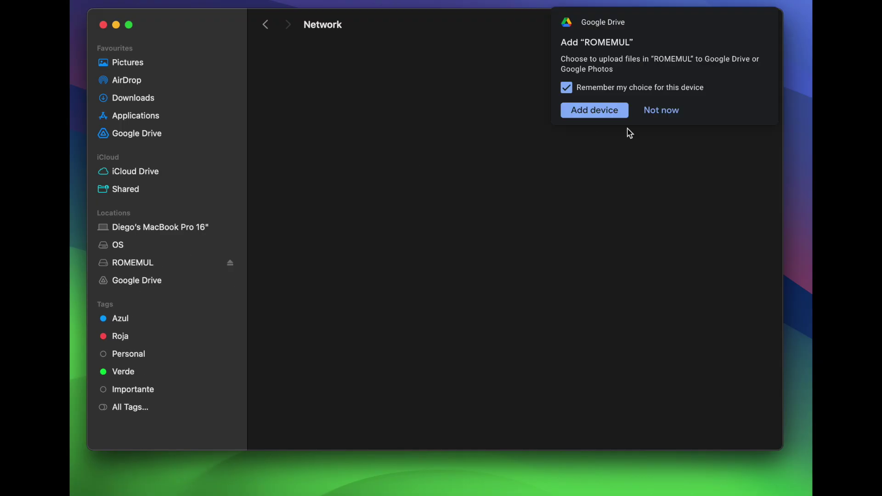
# Decline adding ROMEMUL to Google Drive and open the ROMEMUL volume in Finder
pyautogui.click(646, 110)
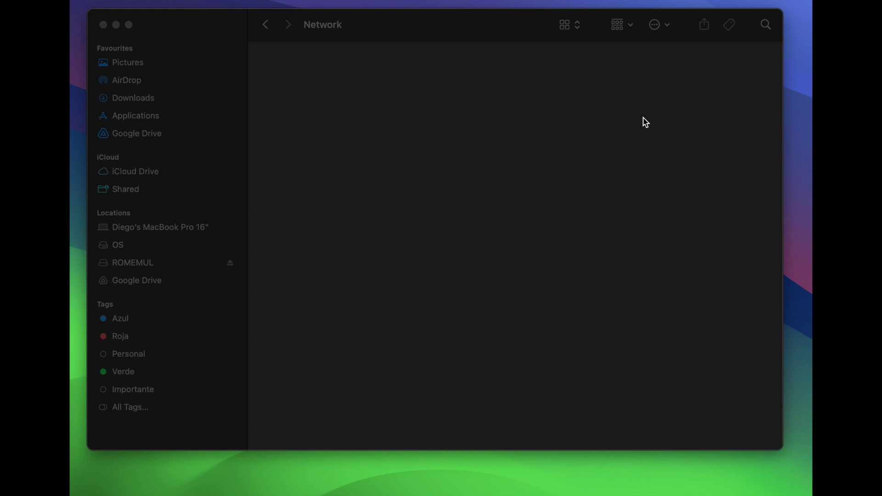
pyautogui.click(138, 268)
pyautogui.click(138, 268)
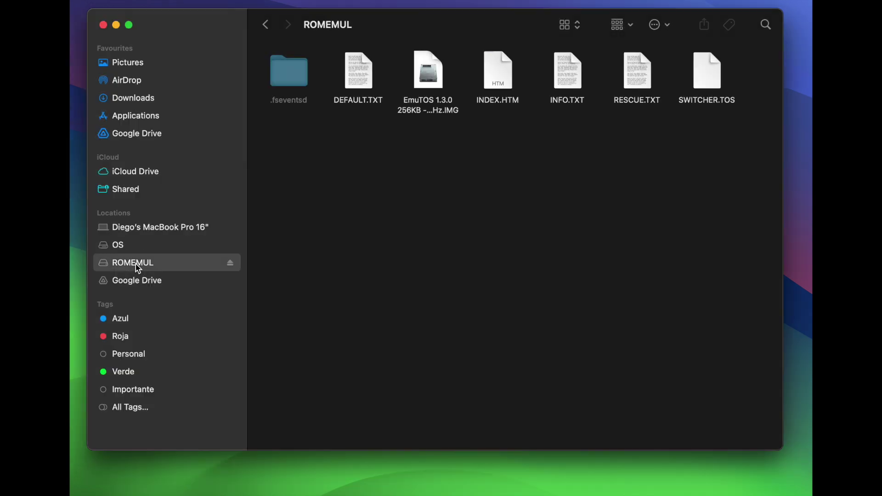
# Show the ROMEMUL volume's files as a list and finally as columns
pyautogui.click(572, 28)
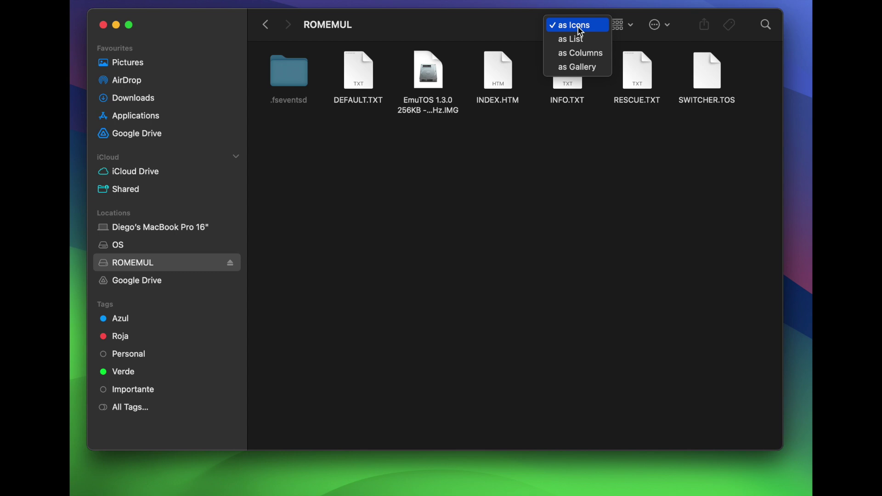
pyautogui.click(576, 39)
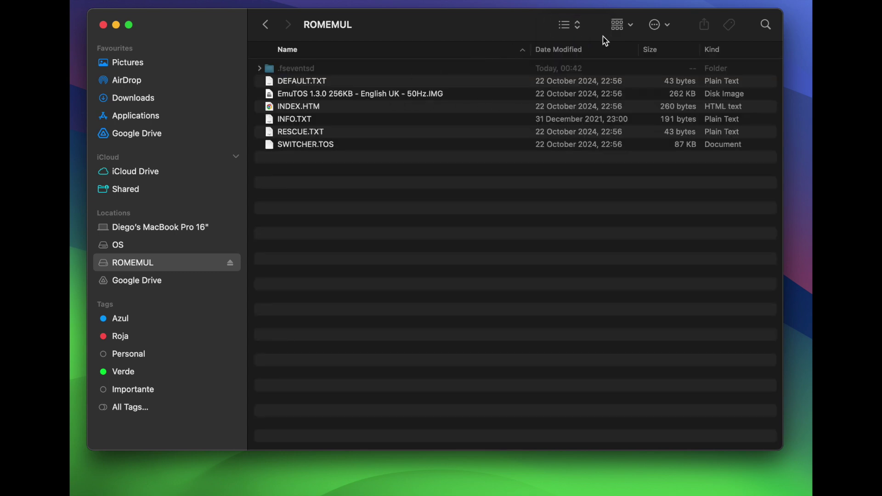
pyautogui.click(580, 31)
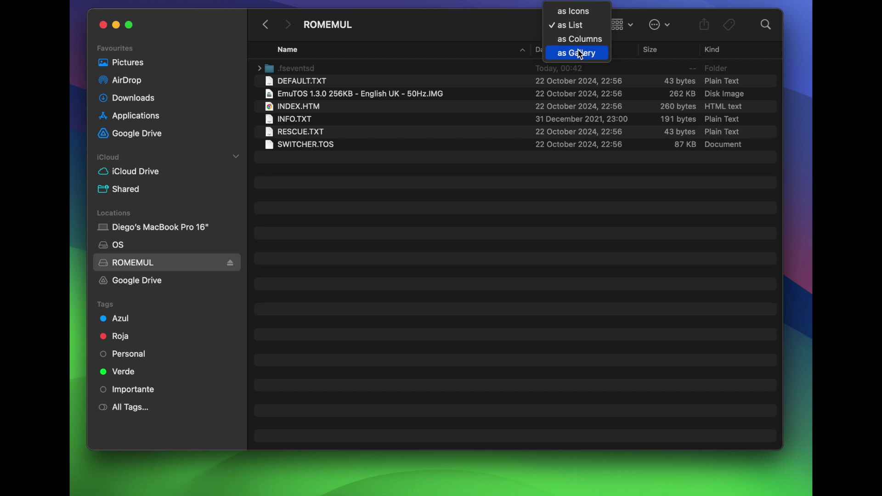
pyautogui.click(579, 39)
# Preview the contents of DEFAULT.TXT, RESCUE.TXT and INFO.TXT on the ROMEMUL volume
pyautogui.click(298, 69)
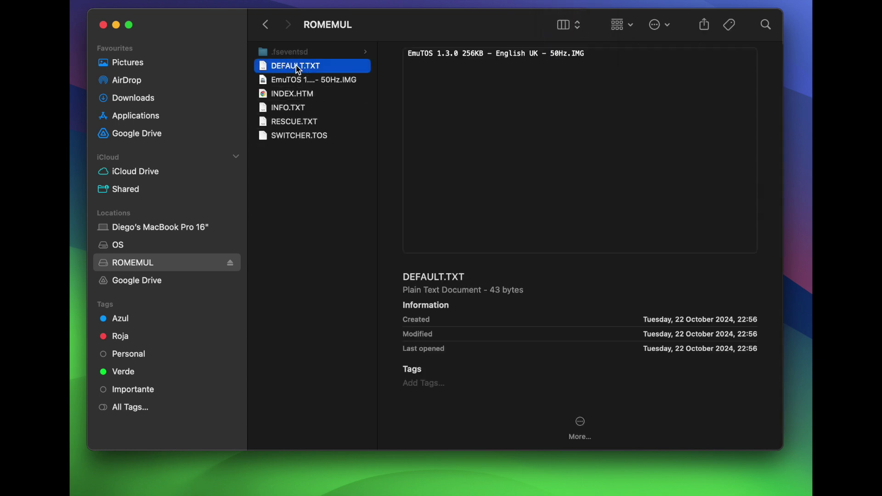
pyautogui.click(292, 122)
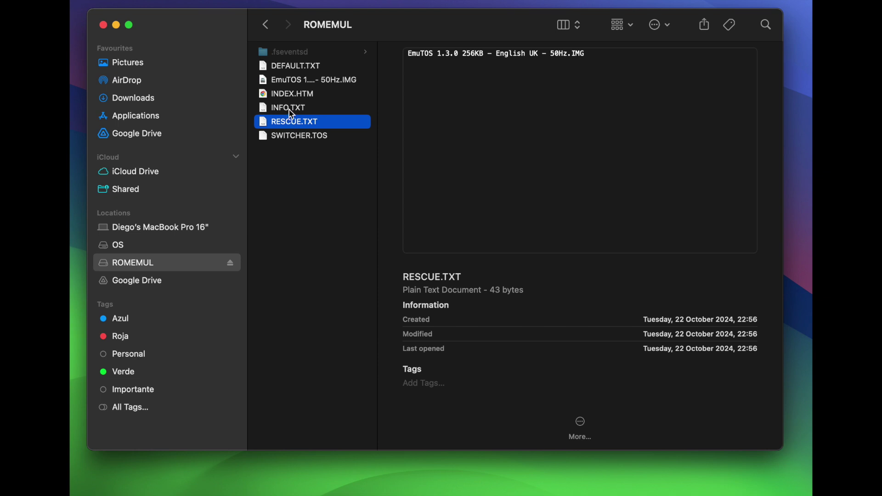
pyautogui.click(292, 110)
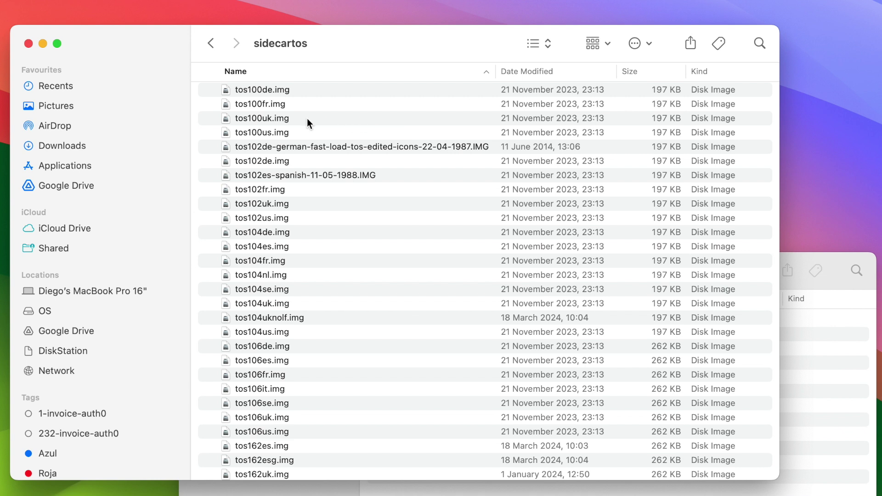
# Copy tos100uk.img, tos102uk.img, tos104uk.img, tos104uknolf.img, kos104de.img and etos-1.2.1-192uk.img into the Atari ST TOS Images folder
pyautogui.click(246, 118)
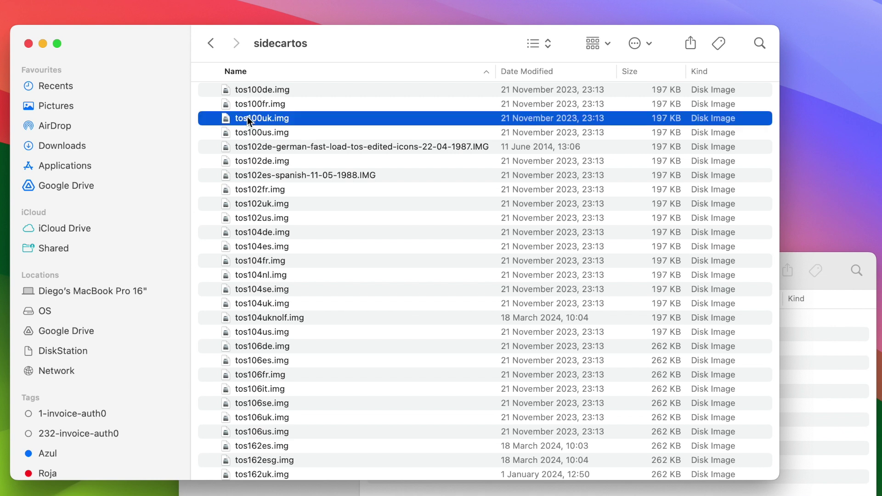
pyautogui.keyDown('super'); pyautogui.click(258, 207); pyautogui.keyUp('super')
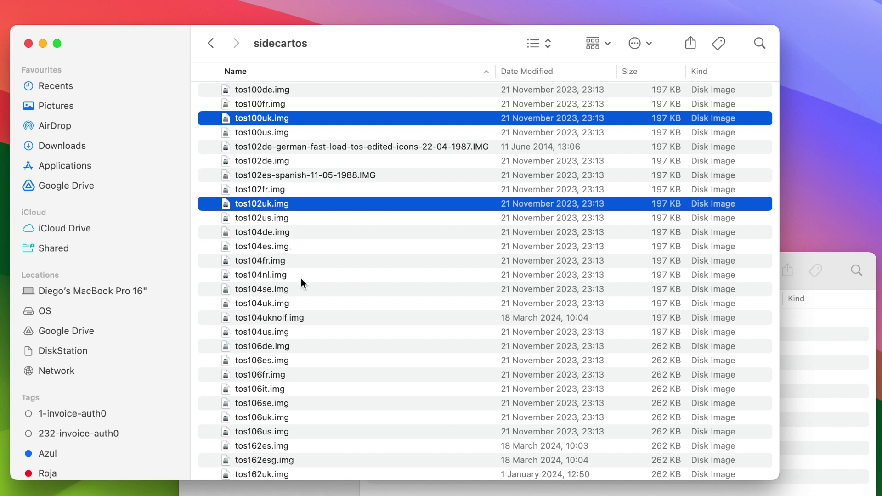
pyautogui.keyDown('super'); pyautogui.click(260, 304); pyautogui.keyUp('super')
pyautogui.keyDown('super'); pyautogui.click(287, 320); pyautogui.keyUp('super')
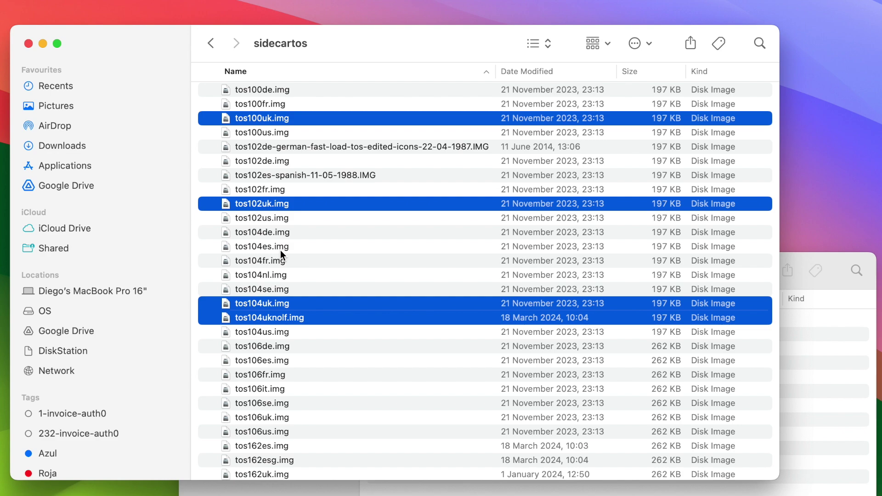
pyautogui.scroll(5, 280, 250)
pyautogui.scroll(8, 280, 250)
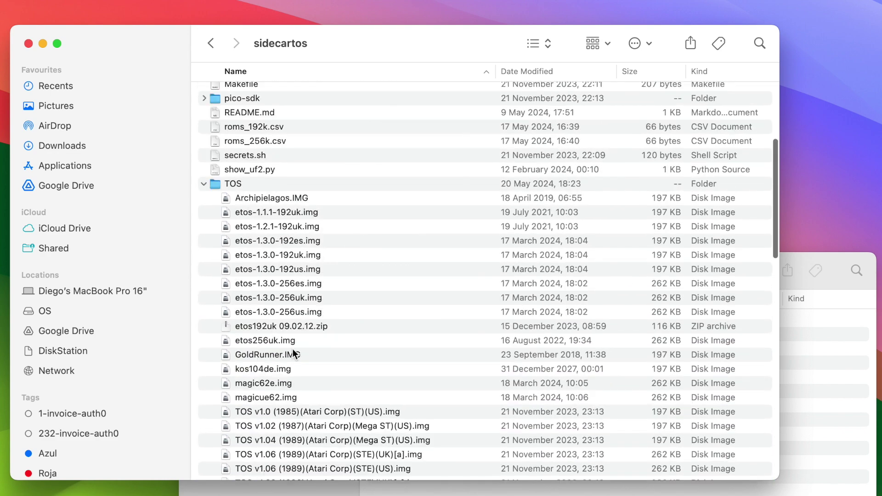
pyautogui.keyDown('super'); pyautogui.click(266, 369); pyautogui.keyUp('super')
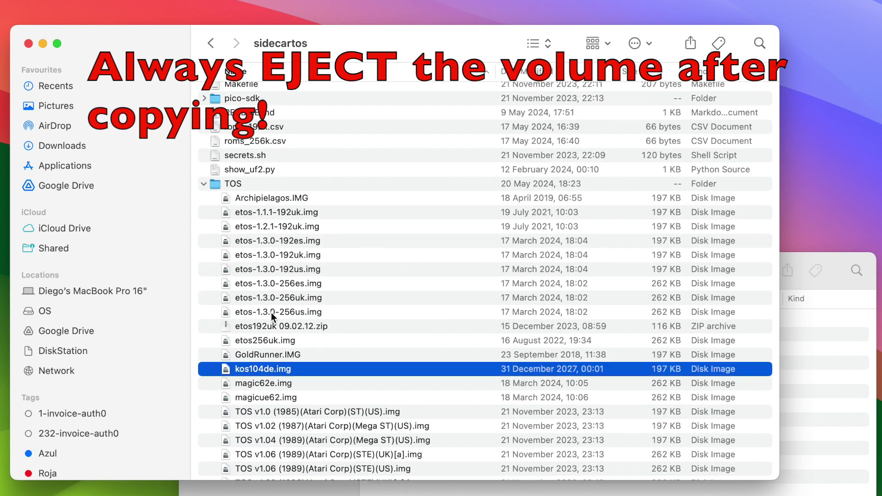
pyautogui.keyDown('super'); pyautogui.click(264, 227); pyautogui.keyUp('super')
pyautogui.press('super+grave')
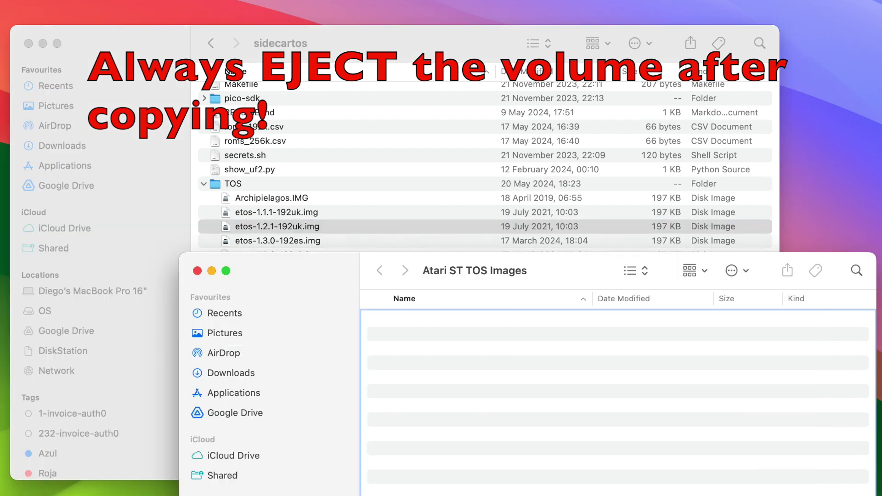
pyautogui.press('super+alt+v')
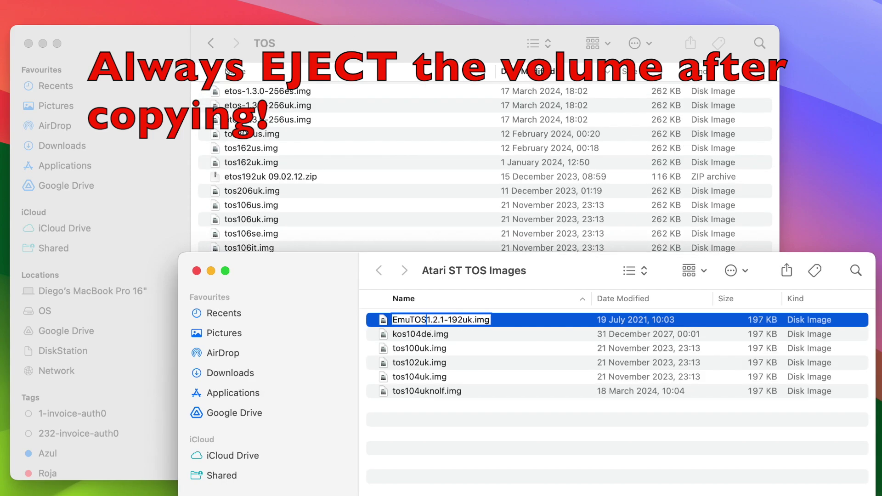
# Add "- English UK - 50Hz" to the EmuTOS 1.2.1 image's name and rename kos104de.img as "TOS 1.04 - KAOS German - 50Hz"
pyautogui.write('- English UK - 50Hz')
pyautogui.press('Return')
pyautogui.press('Down')
pyautogui.press('Return')
pyautogui.write('TOS 1.04 - KAOS German - 50Hz')
pyautogui.press('Return')
# Rename tos100uk.img as "TOS 1.00 - English UK - 50Hz" and tos102uk.img as "TOS 1.02 - English UK - 50Hz"
pyautogui.press('Down')
pyautogui.press('Return')
pyautogui.write('TOS 1.00 - English UK - 50Hz')
pyautogui.press('Return')
pyautogui.press('Down')
pyautogui.press('Return')
pyautogui.write('TOS 1.02 - English UK - 50Hz')
pyautogui.press('Return')
# Rename the UK no-Line-F image as "TOS 1.04 - No-Line-F English UK - 50Hz"
pyautogui.press('Down')
pyautogui.press('Return')
pyautogui.write('TOS 1.04 - No-Line-F English UK - 50Hz')
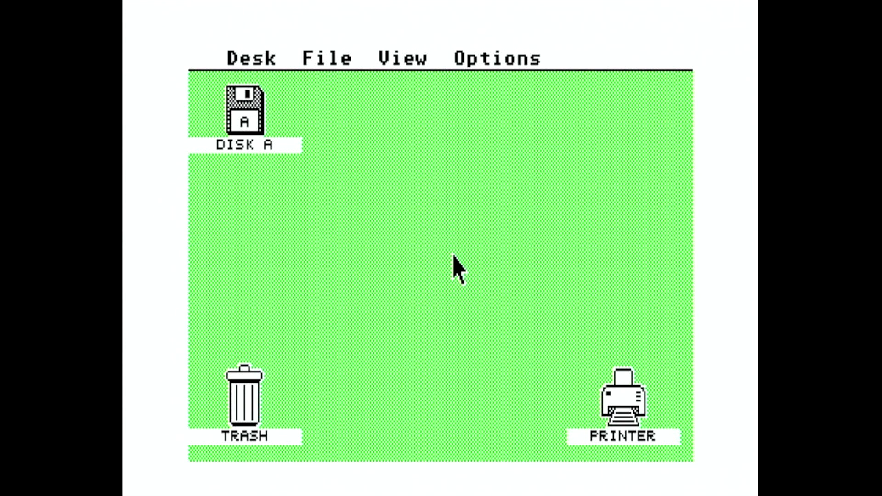
# View the EmuTOS desktop information, close it, and open disk A to view its contents
pyautogui.moveTo(244, 59)
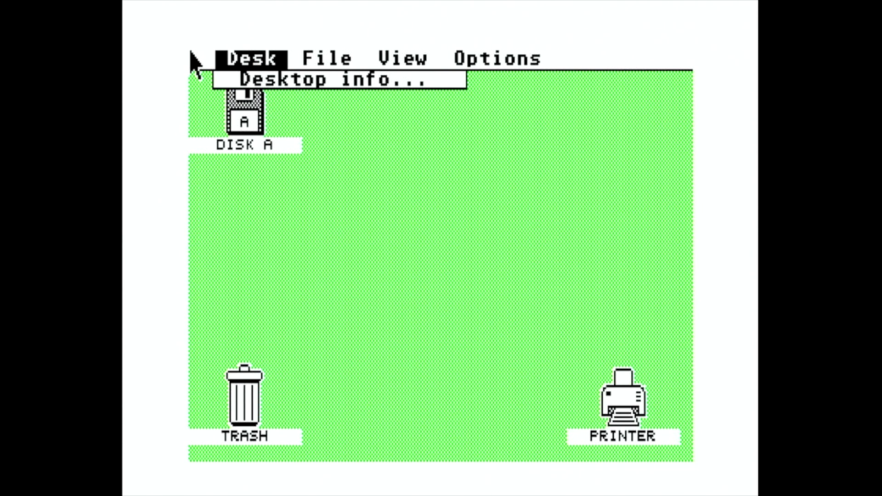
pyautogui.click(270, 88)
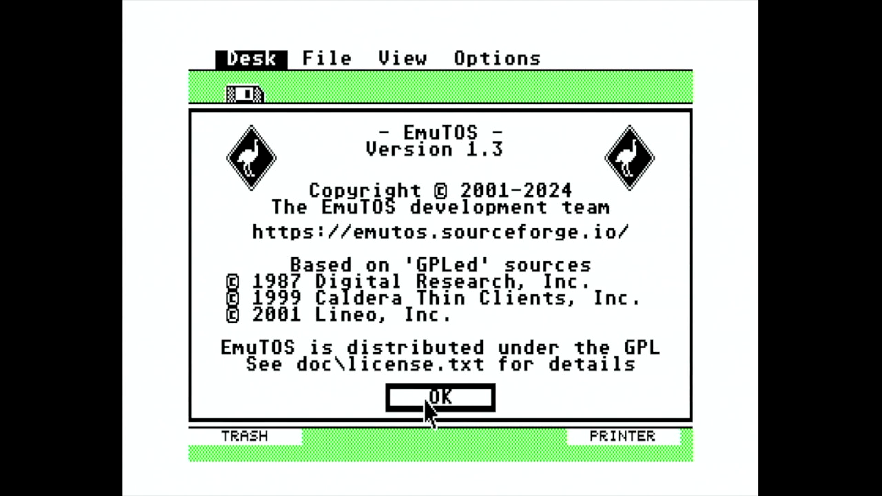
pyautogui.click(426, 400)
pyautogui.doubleClick(244, 123)
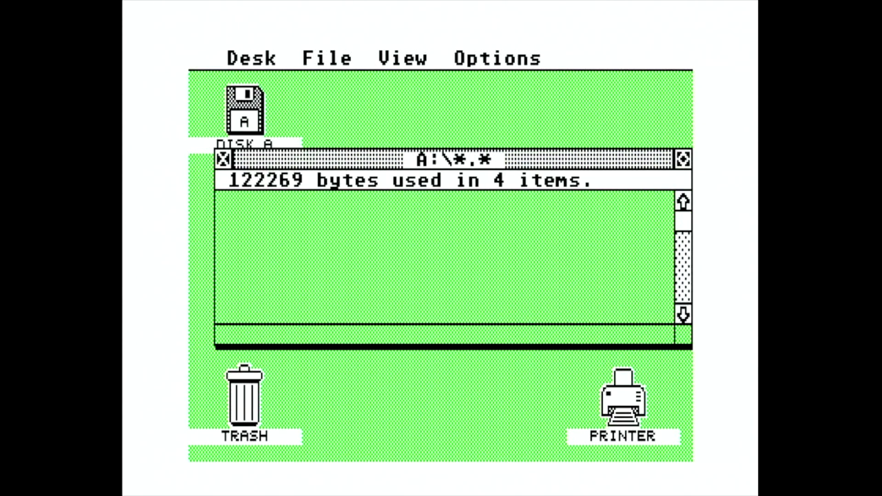
pyautogui.click(517, 239)
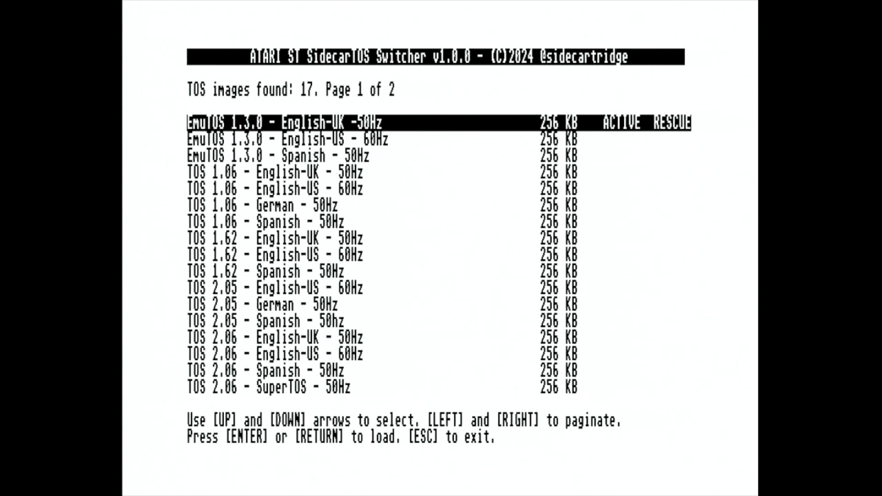
# Load the "TOS 2.06 - SuperTOS - 50Hz" image from the list of TOS images
pyautogui.press('Down')
pyautogui.press('Down')
pyautogui.press('Down')
pyautogui.press('Down')
pyautogui.press('Down')
pyautogui.press('Down')
pyautogui.press('Down')
pyautogui.press('Down')
pyautogui.press('Down')
pyautogui.press('Down')
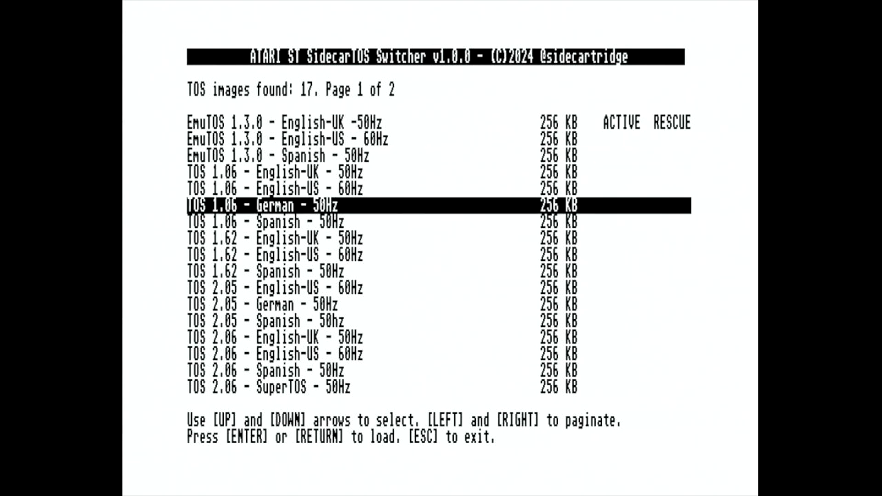
pyautogui.press('Down')
pyautogui.press('Down')
pyautogui.press('Down')
pyautogui.press('Down')
pyautogui.press('Down')
pyautogui.press('Down')
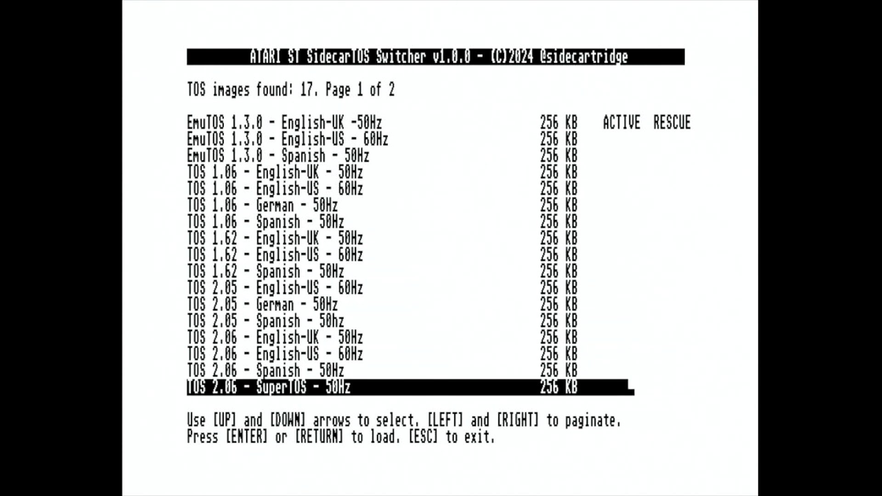
pyautogui.press('Return')
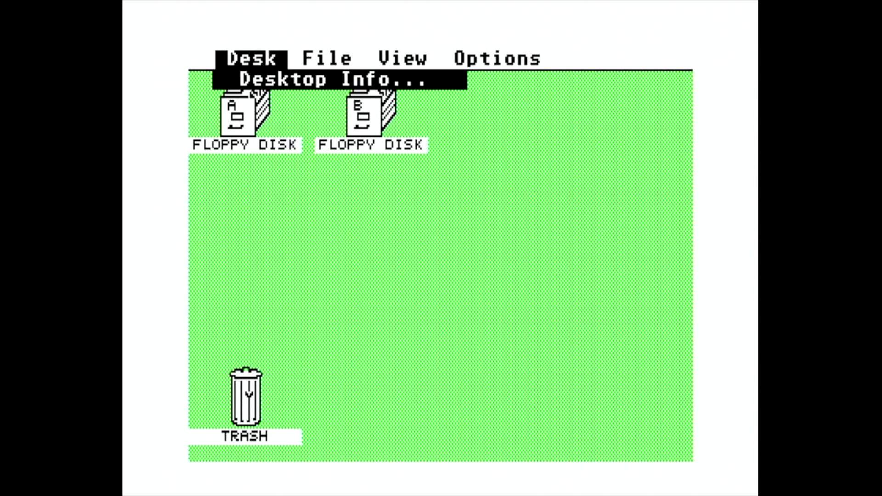
# Open floppy disk A and run SWITCHER.TOS from it
pyautogui.click(240, 122)
pyautogui.doubleClick(239, 123)
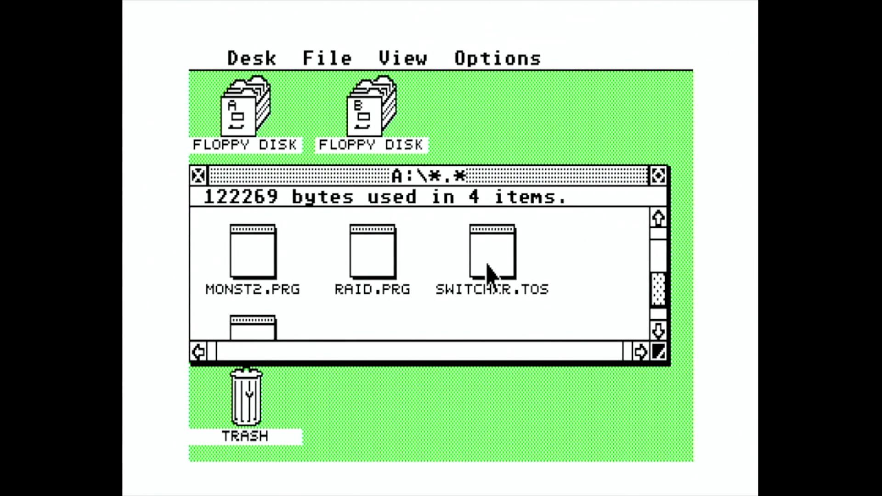
pyautogui.doubleClick(502, 271)
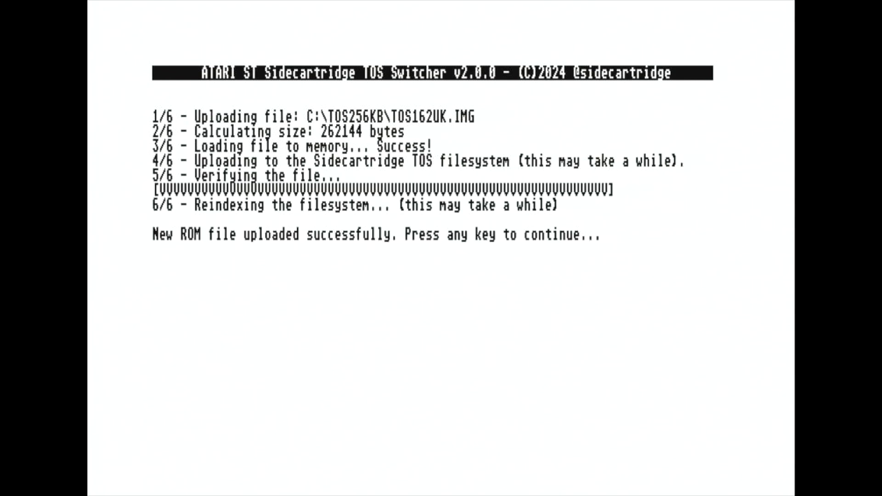
# Leave the finished TOS162UK.IMG upload and confirm the deletion of TOS206UK.IMG
pyautogui.press('Return')
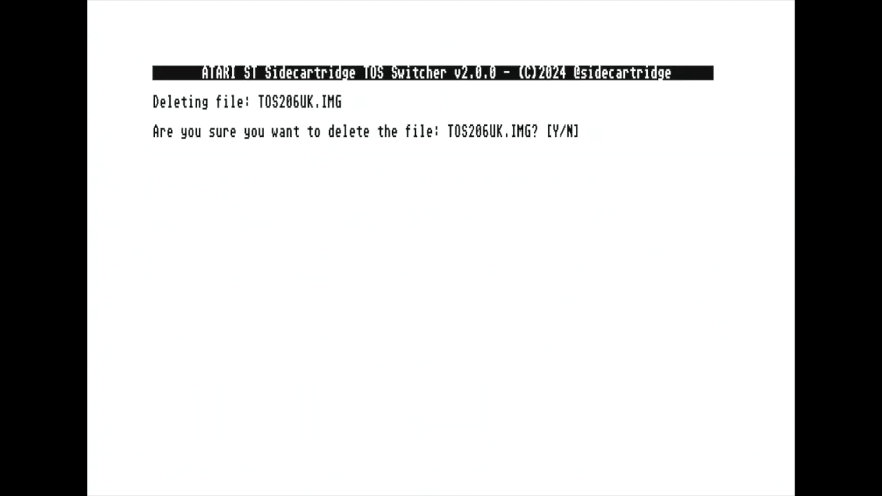
pyautogui.press('y')
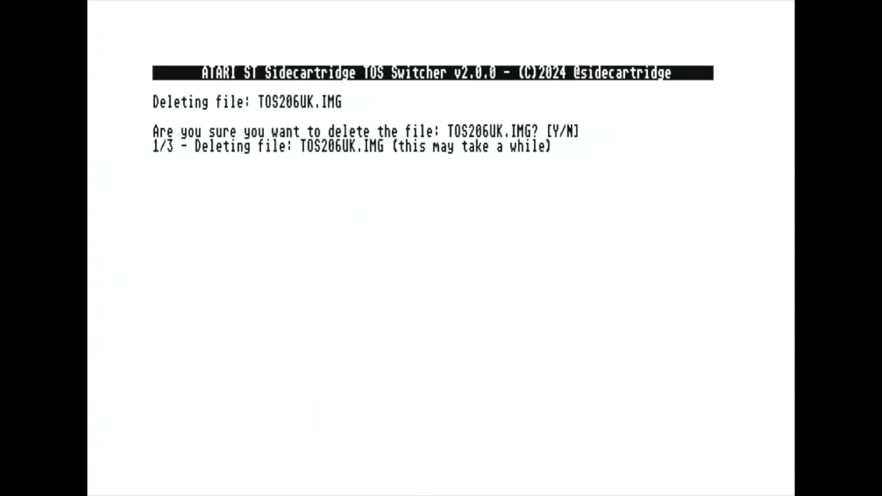